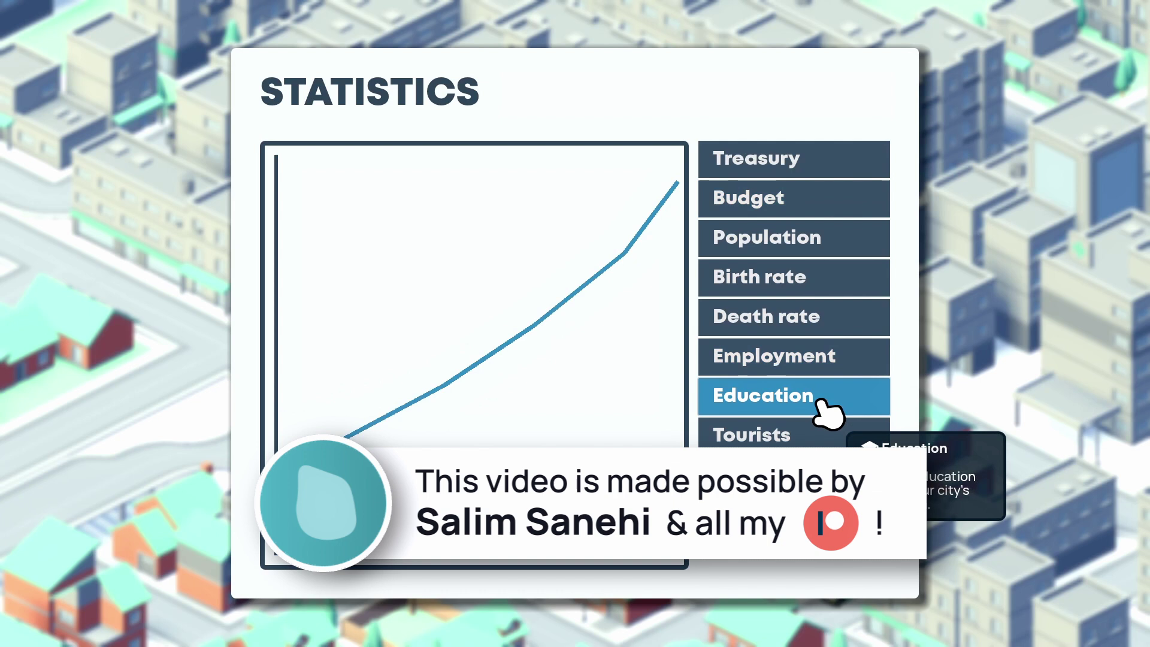
Step: Switch the statistics graph to Birth rate, plotted as a purple line
{"action": "left_click", "coordinate": [802, 288]}
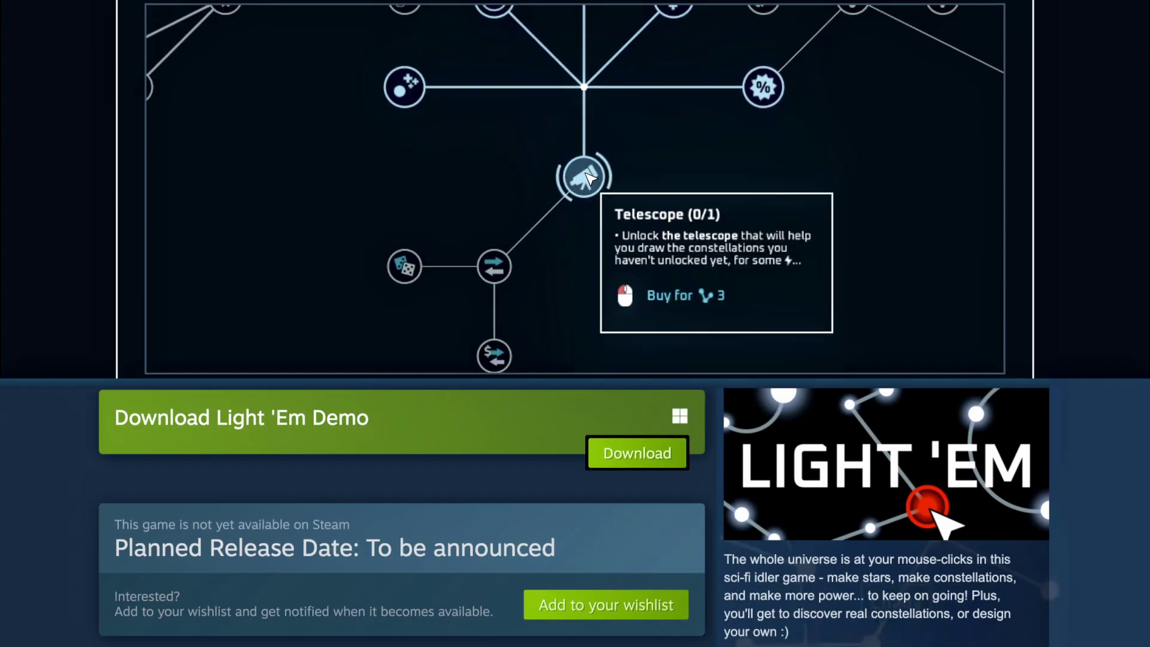
{"action": "mouse_move", "coordinate": [508, 248]}
{"action": "left_click_drag", "start_coordinate": [508, 248], "coordinate": [536, 98]}
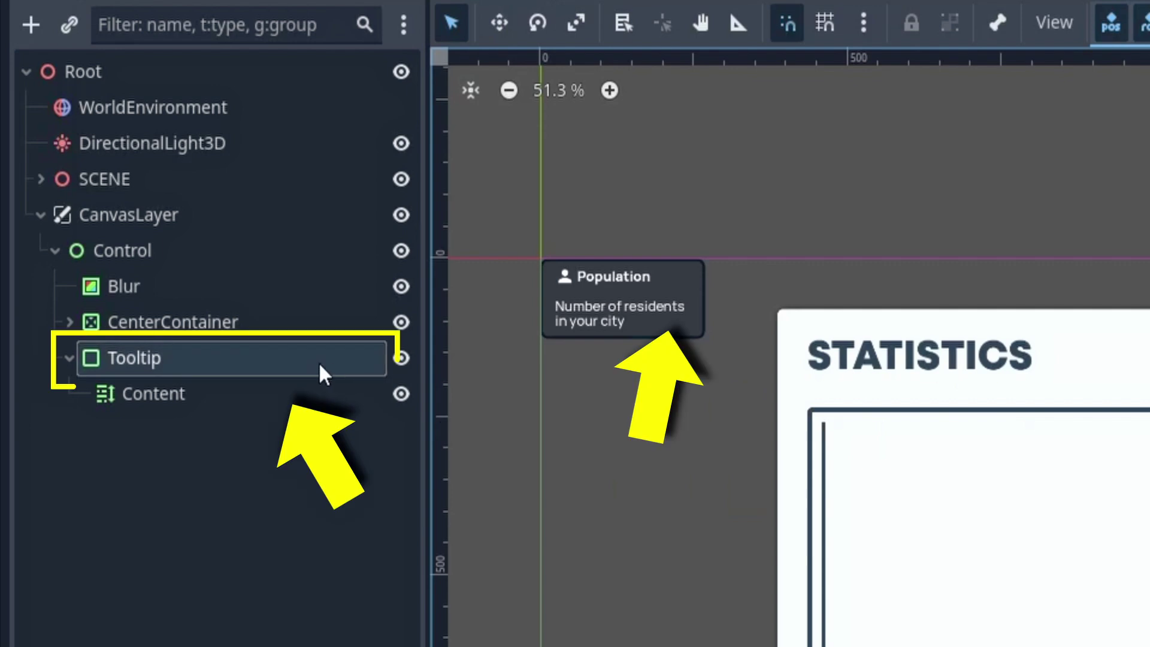
Step: Select the Tooltip node and review its StyleBoxFlat panel override with 4 px borders
{"action": "left_click", "coordinate": [319, 362]}
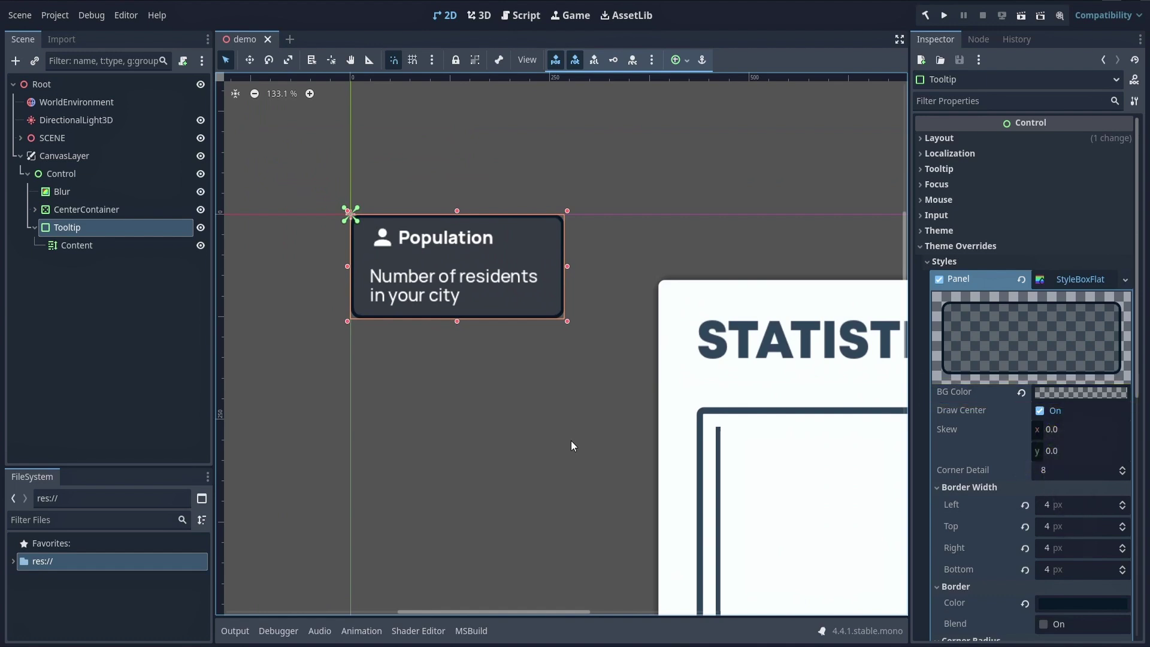
{"action": "left_click_drag", "start_coordinate": [1135, 344], "coordinate": [1140, 523]}
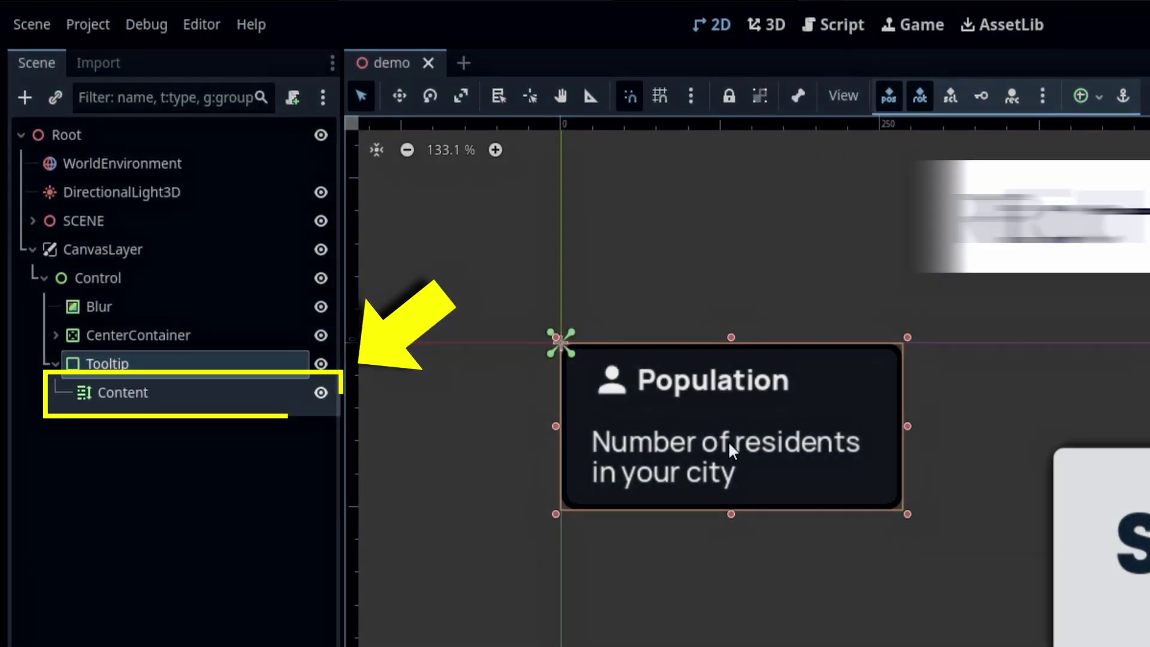
Step: Select the Content RichTextLabel to view its BBCode text with population icon and bold title
{"action": "left_click", "coordinate": [727, 440]}
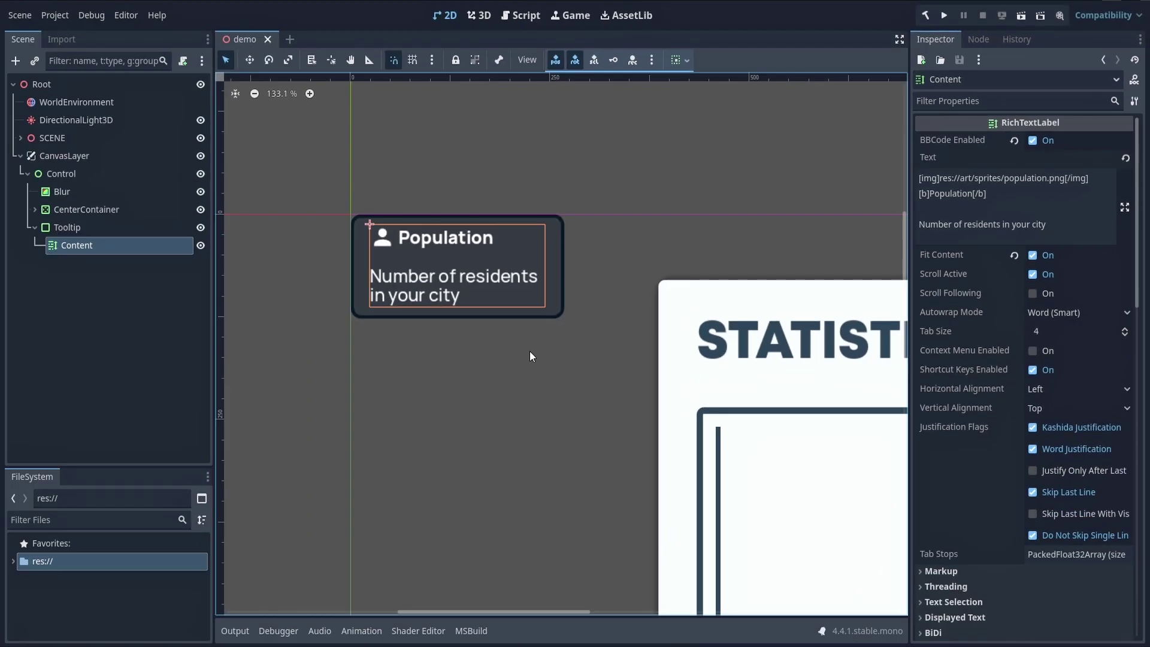
Step: Set the mouse filter of both the Tooltip and Content nodes to Ignore
{"action": "left_click", "coordinate": [146, 229]}
{"action": "left_click", "coordinate": [149, 245], "text": "ctrl"}
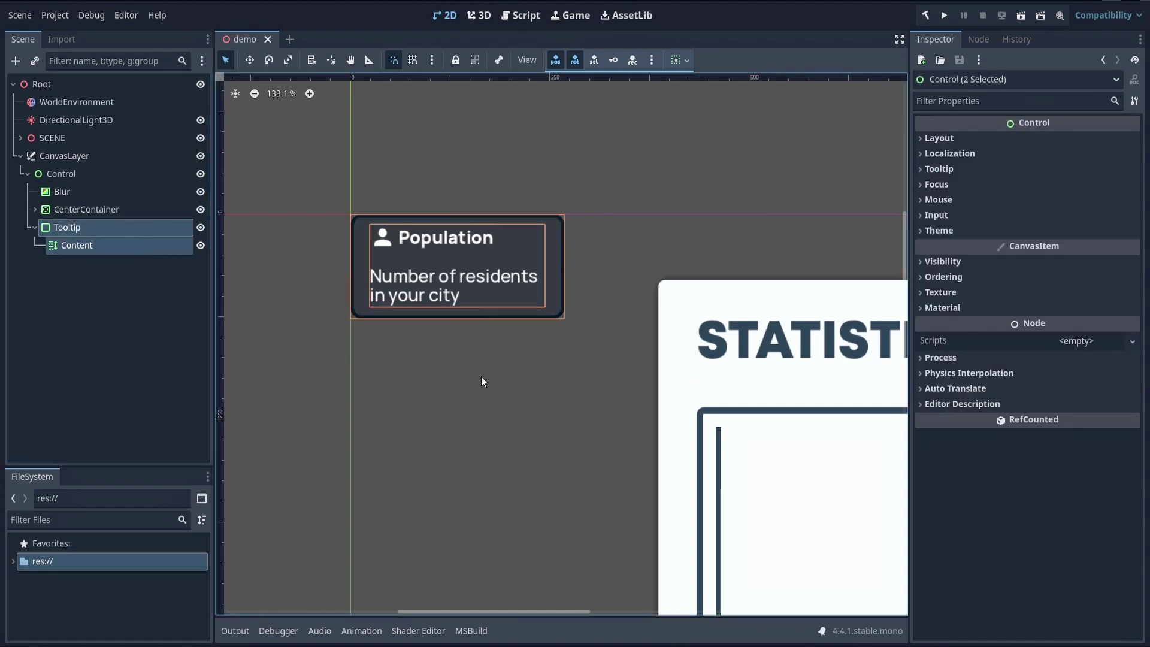
{"action": "left_click", "coordinate": [938, 200]}
{"action": "left_click", "coordinate": [1058, 218]}
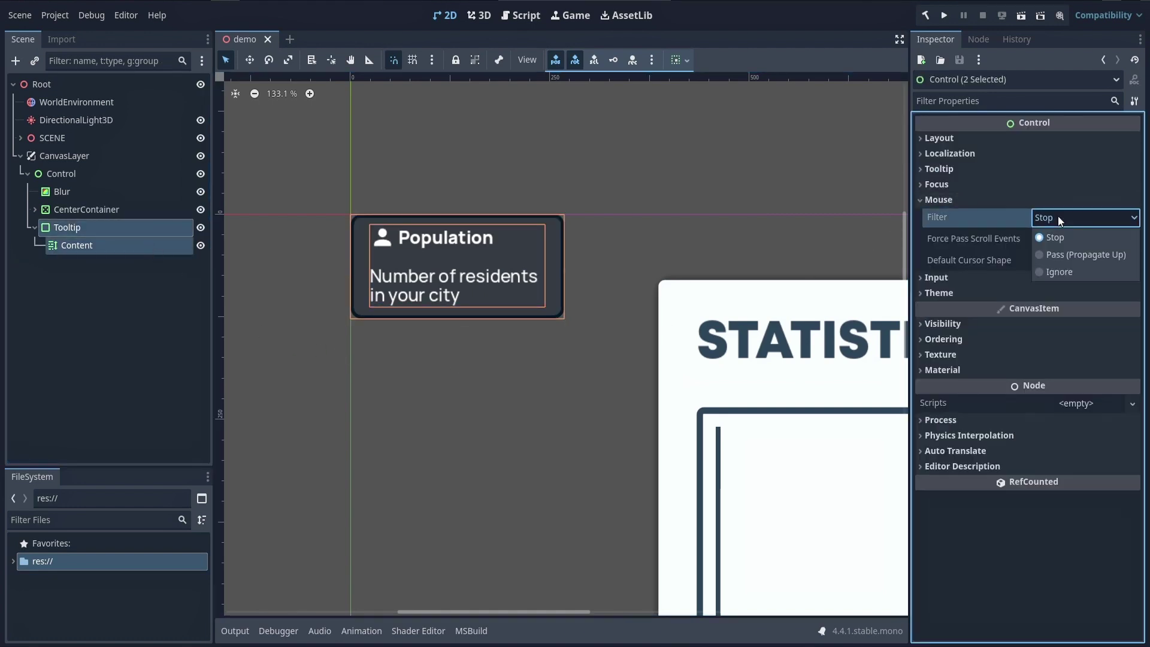
{"action": "left_click", "coordinate": [1061, 271]}
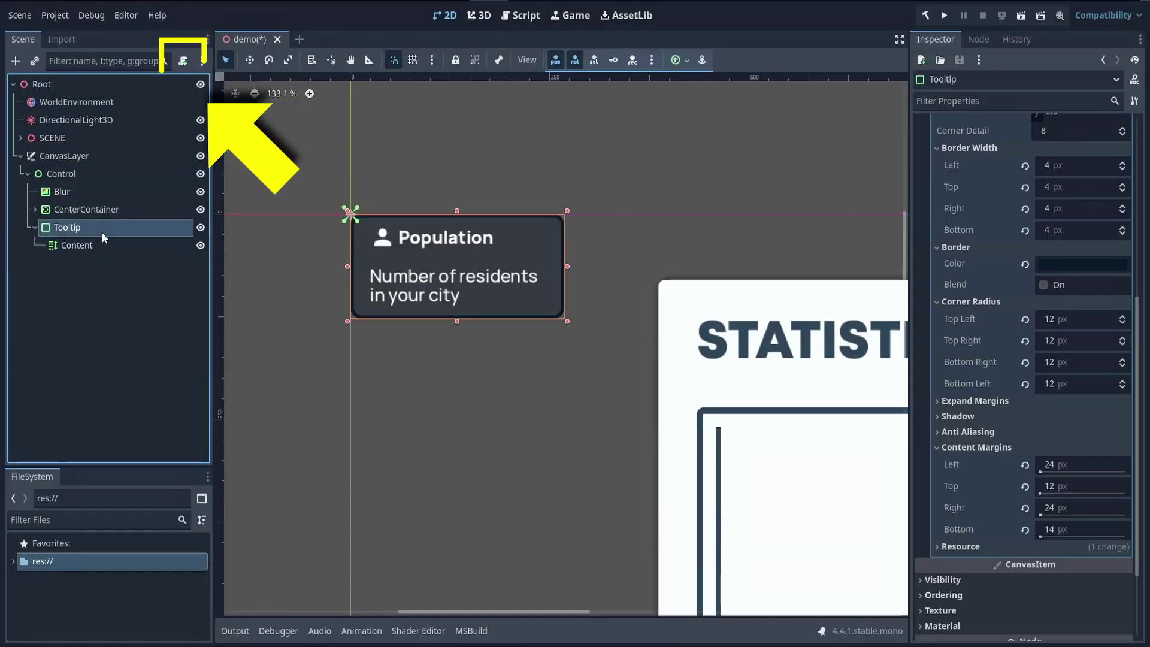
Step: Attach a new script, res://Tooltip.gd, to the Tooltip node
{"action": "left_click", "coordinate": [183, 61]}
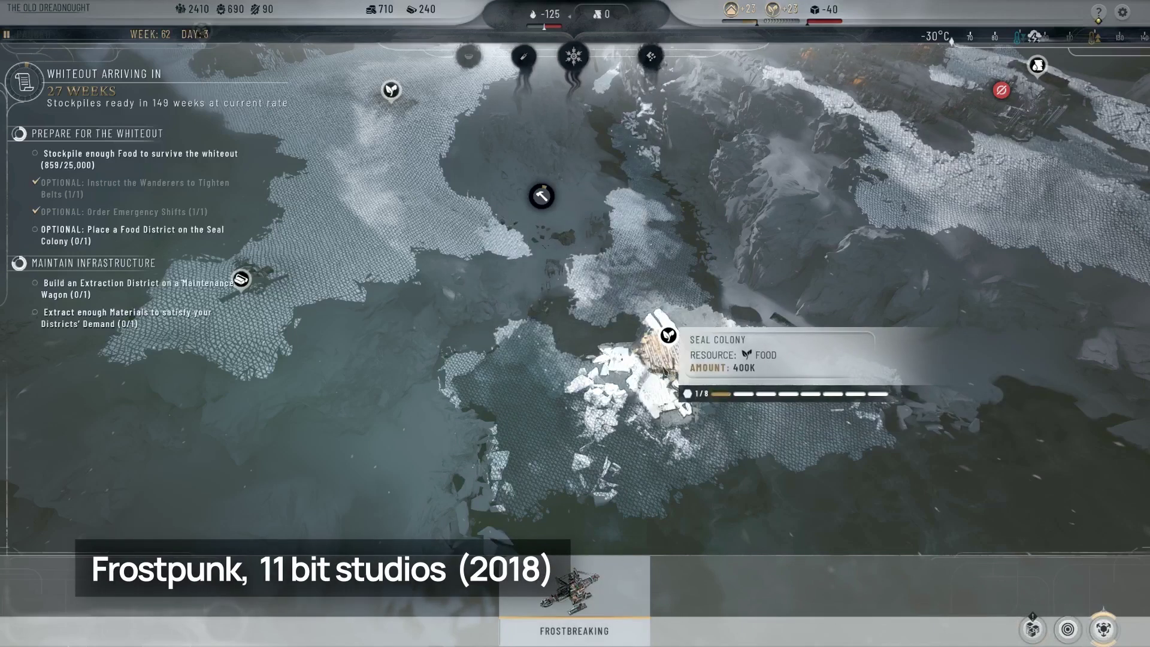
Step: Advance frostbreaking toward the Seal Colony to 2/8 progress
{"action": "left_click", "coordinate": [658, 395]}
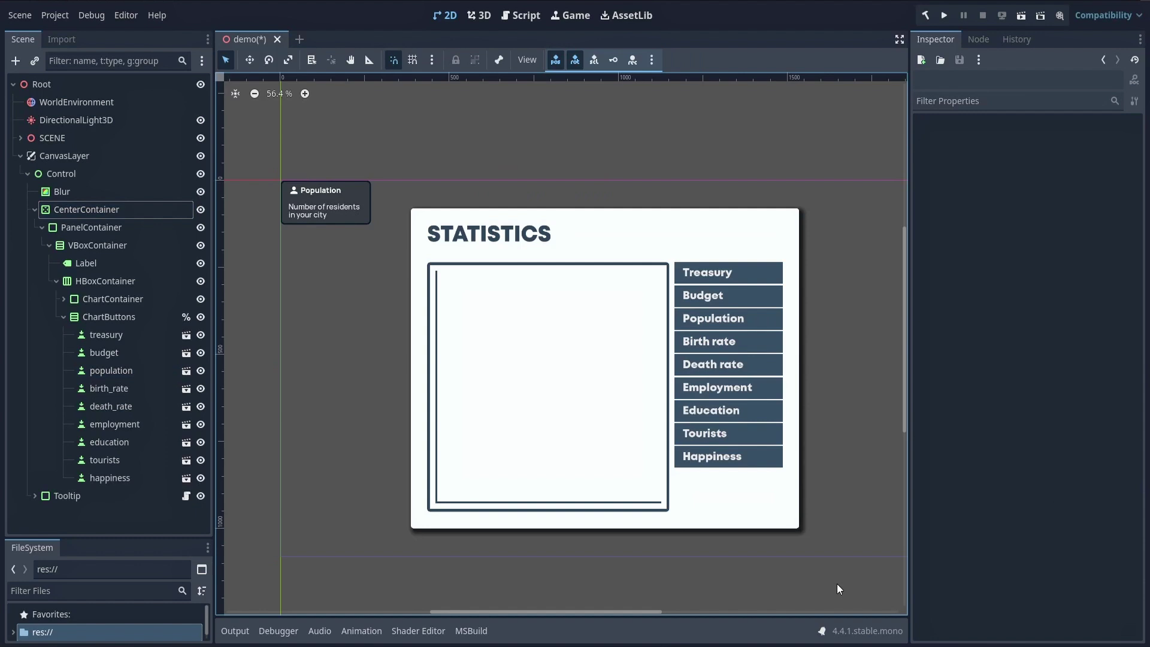
Step: Select the Population statistics button and list its signals in the Node tab
{"action": "left_click", "coordinate": [765, 318]}
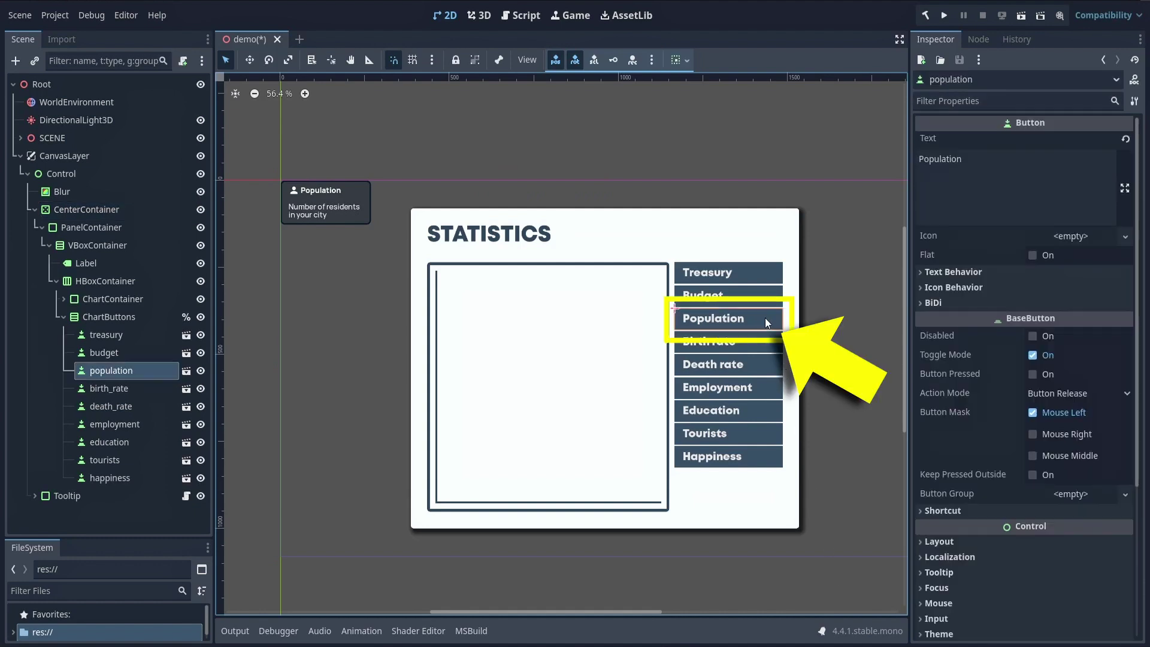
{"action": "scroll", "coordinate": [772, 337], "scroll_direction": "up", "scroll_amount": 7}
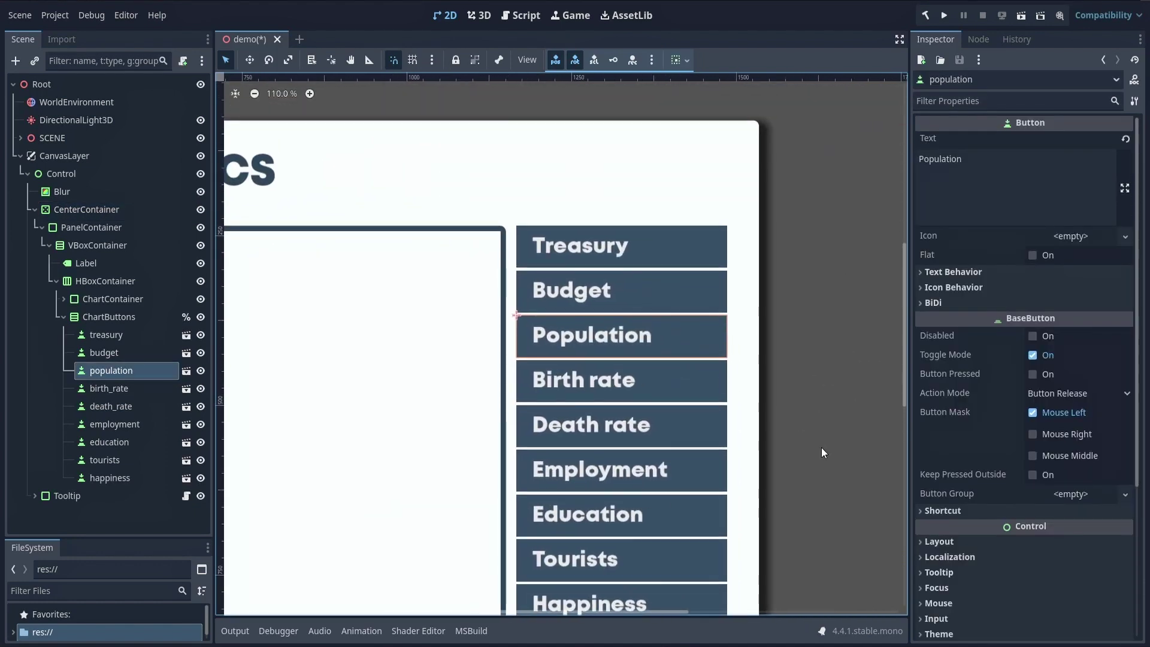
{"action": "left_click", "coordinate": [978, 39]}
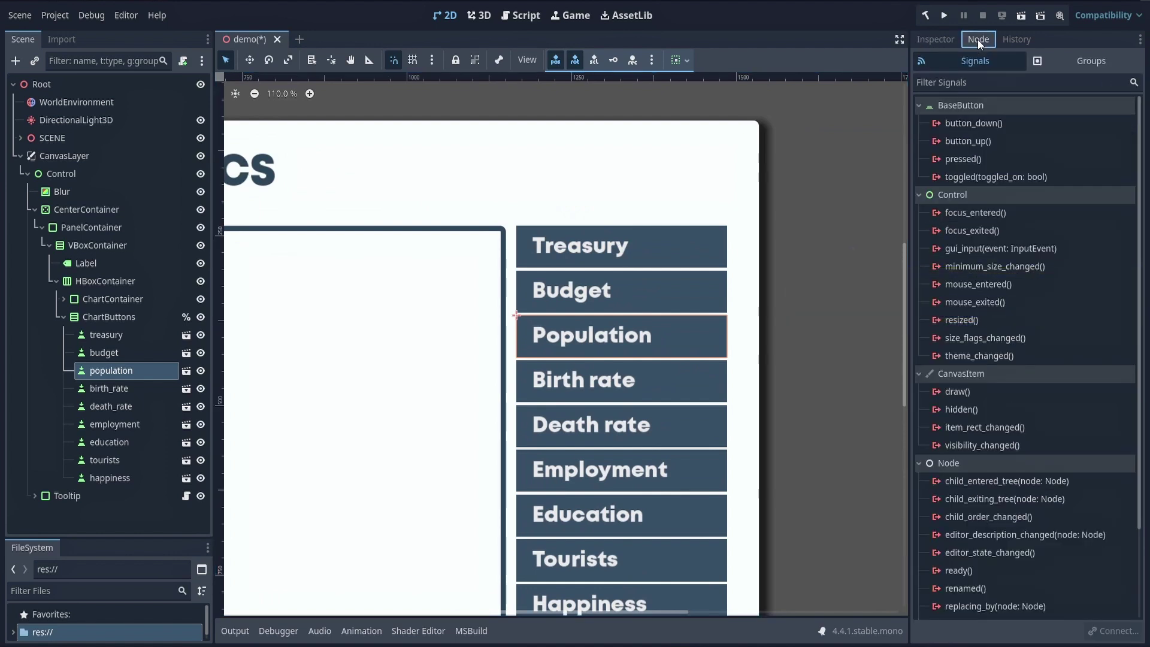
Step: Connect mouse_entered to the Tooltip's toggle method with an extra bool argument of true
{"action": "double_click", "coordinate": [993, 284]}
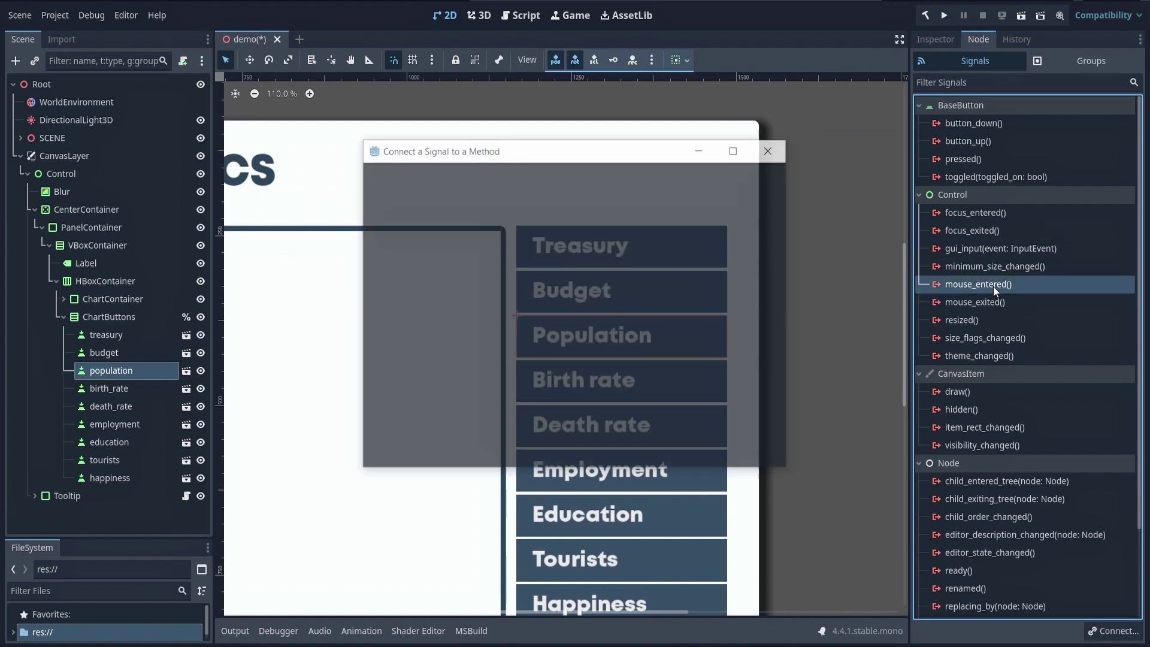
{"action": "type", "text": "toolt"}
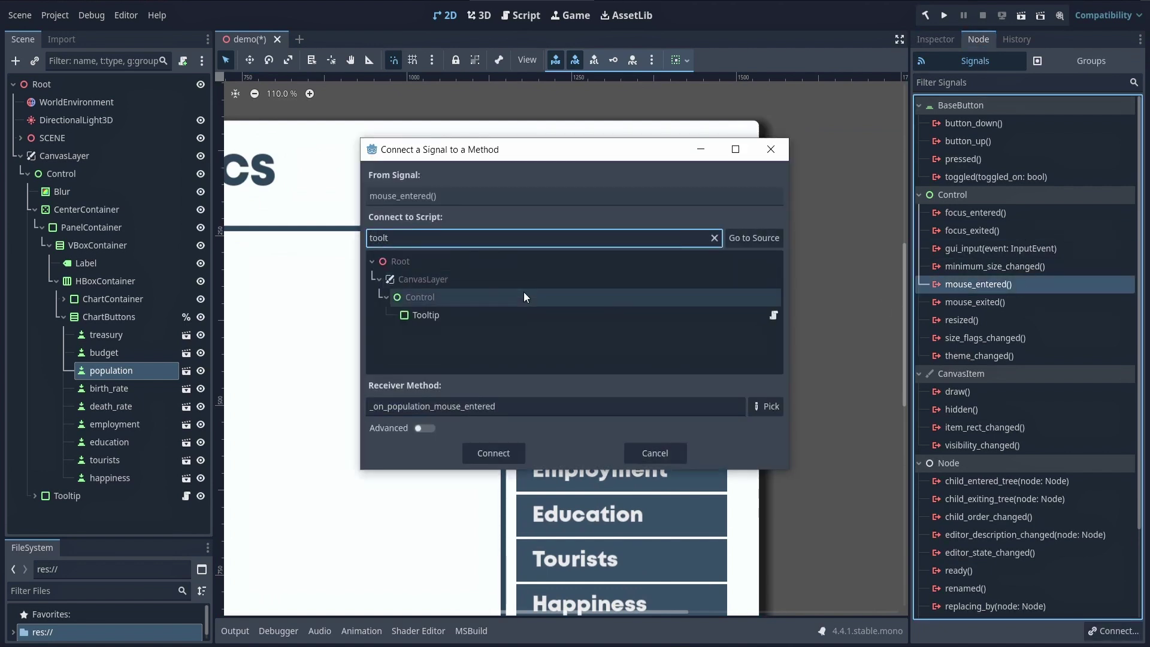
{"action": "left_click", "coordinate": [532, 314]}
{"action": "left_click", "coordinate": [769, 406]}
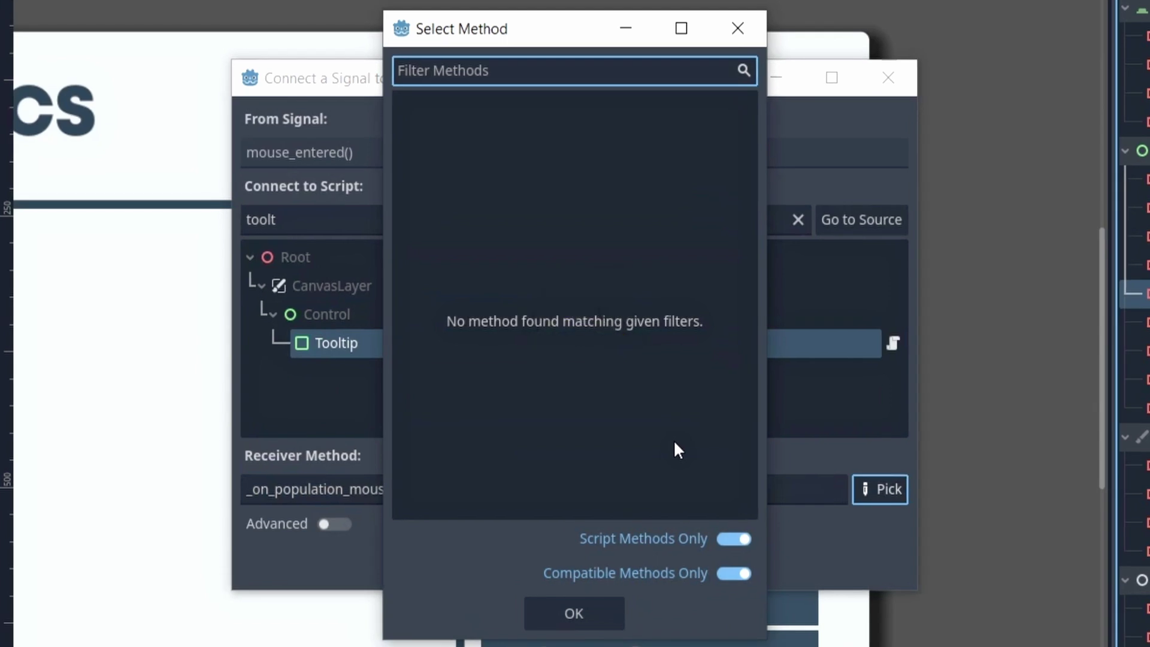
{"action": "left_click", "coordinate": [727, 572]}
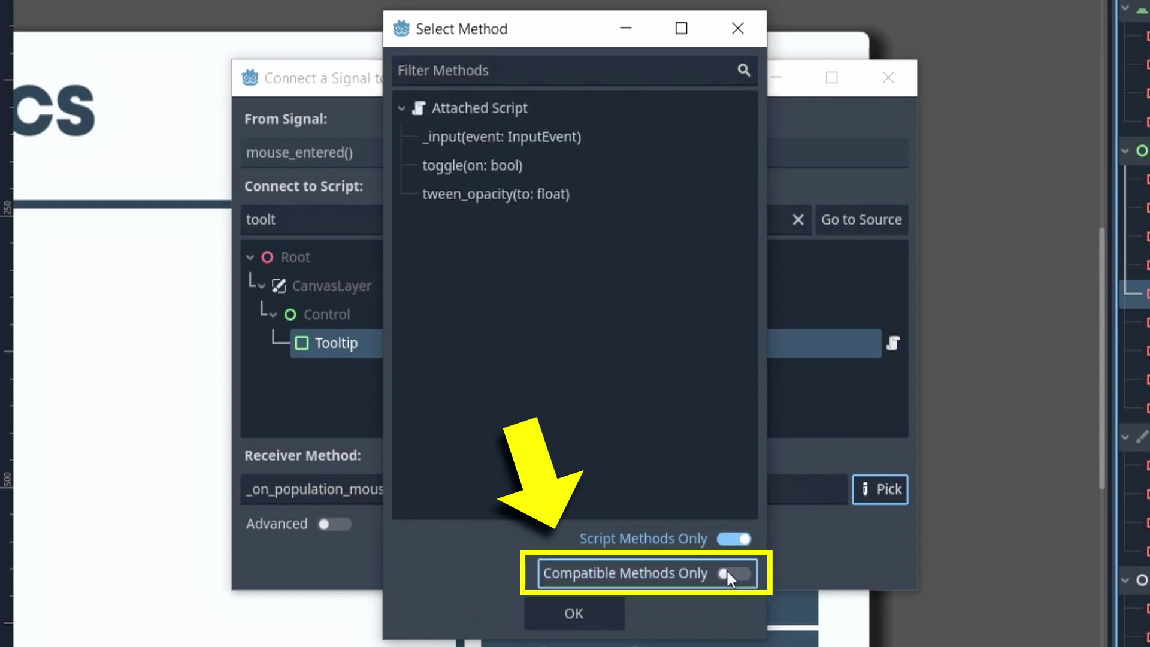
{"action": "left_click", "coordinate": [515, 170]}
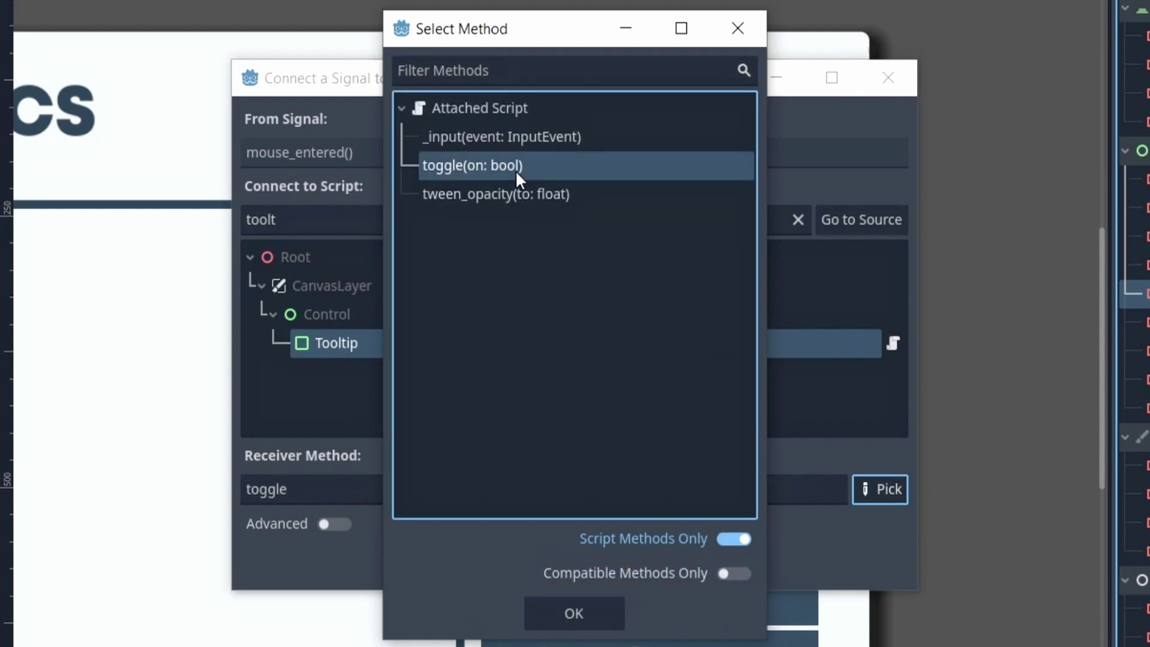
{"action": "left_click", "coordinate": [563, 619]}
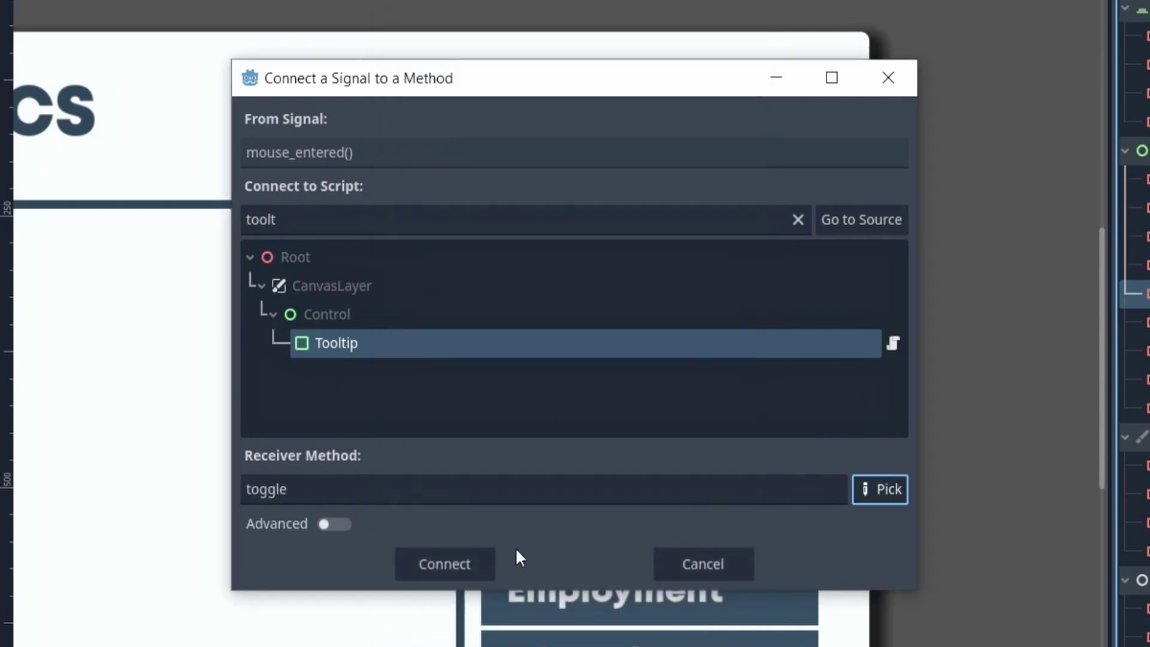
{"action": "left_click", "coordinate": [346, 524]}
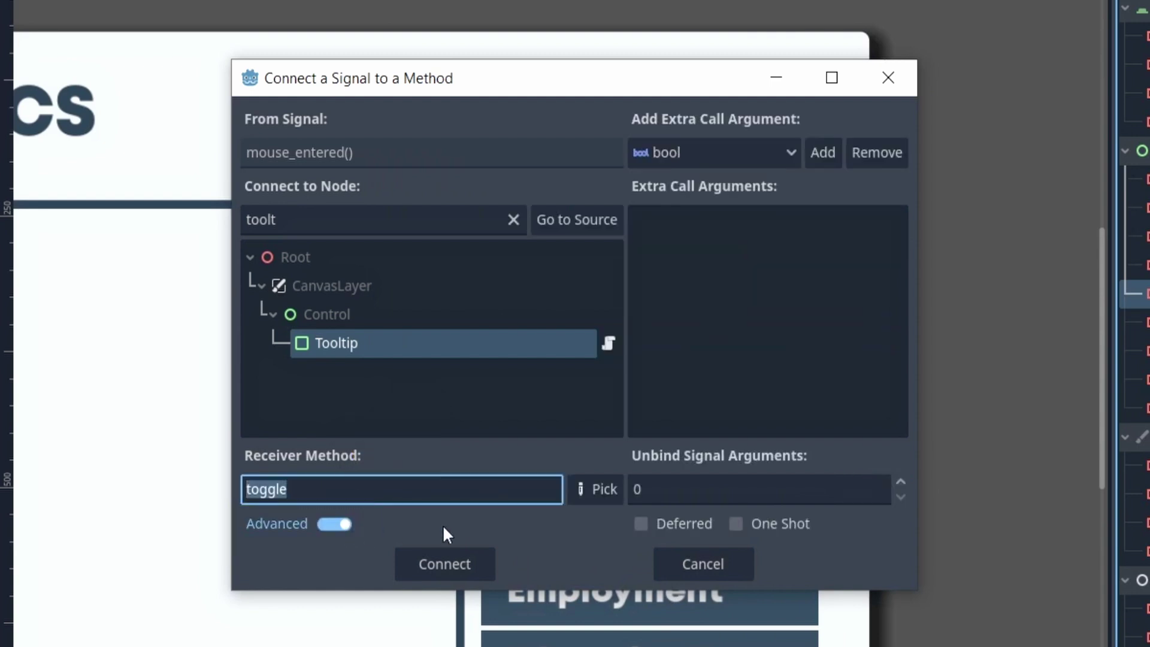
{"action": "left_click", "coordinate": [824, 155]}
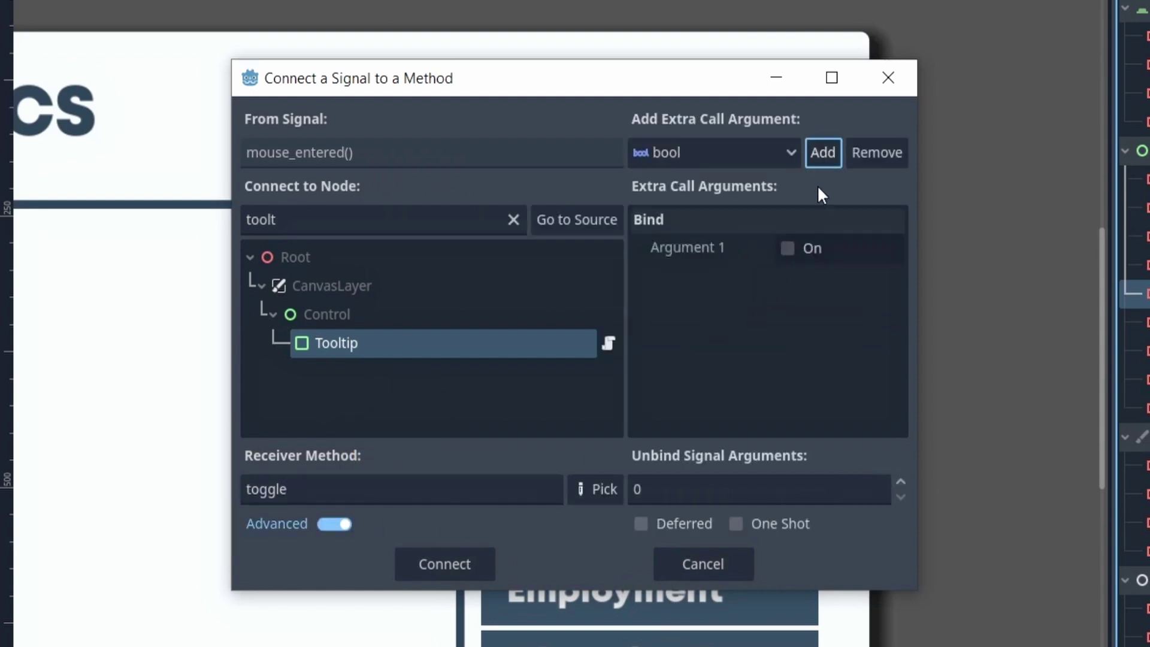
{"action": "left_click", "coordinate": [787, 249]}
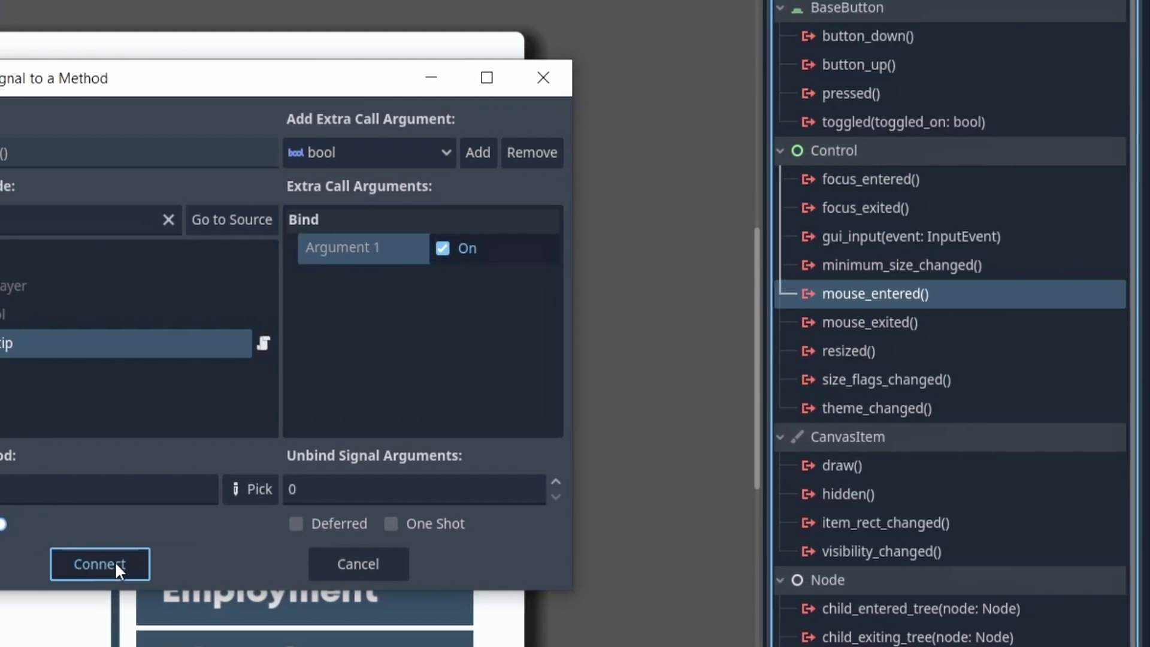
{"action": "left_click", "coordinate": [458, 563]}
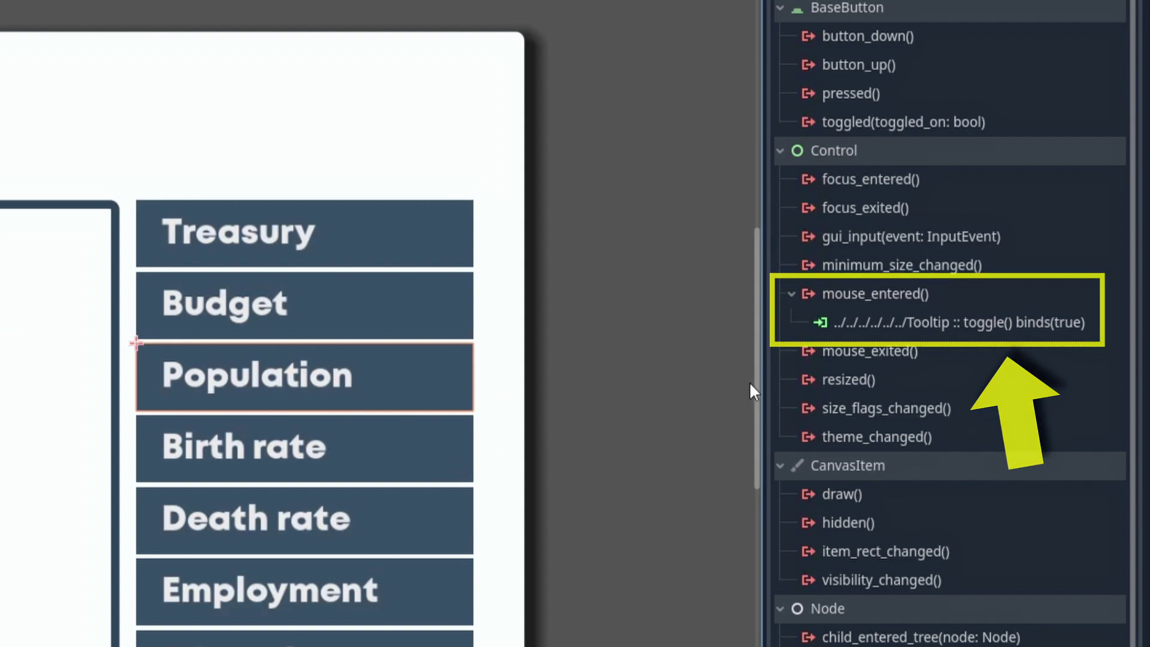
Step: Connect mouse_exited to the Tooltip's toggle method with an extra bool argument of false
{"action": "double_click", "coordinate": [868, 351]}
{"action": "left_click", "coordinate": [85, 220]}
{"action": "type", "text": "tooltip"}
{"action": "left_click", "coordinate": [119, 343]}
{"action": "left_click", "coordinate": [252, 489]}
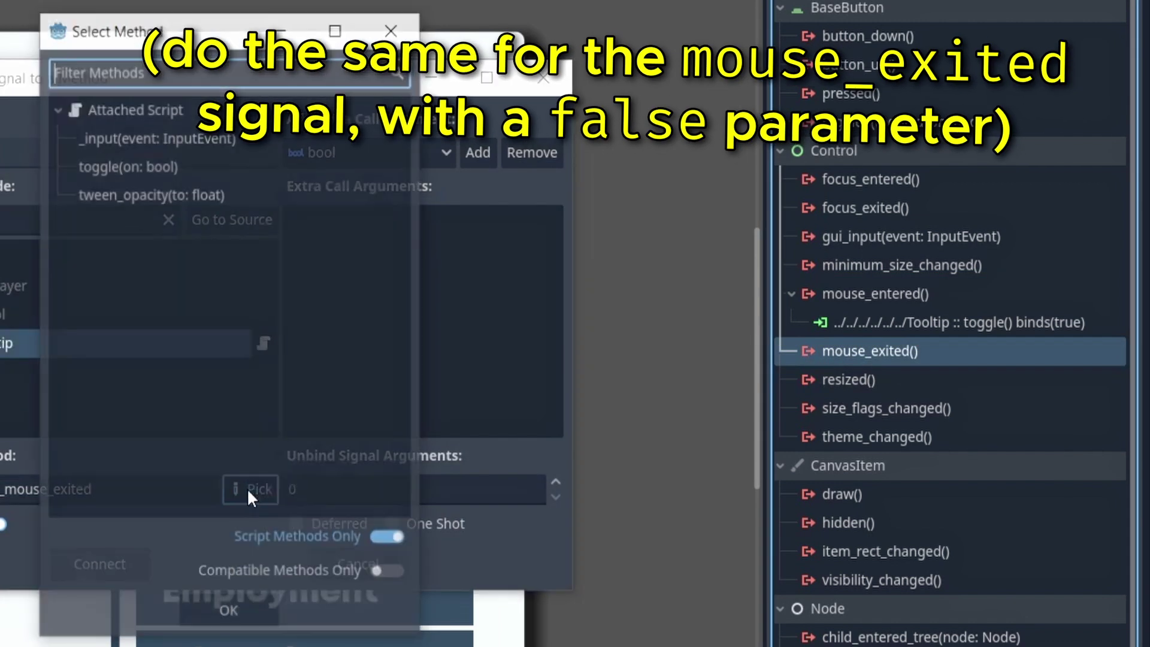
{"action": "double_click", "coordinate": [128, 164]}
{"action": "left_click", "coordinate": [476, 152]}
{"action": "left_click", "coordinate": [100, 564]}
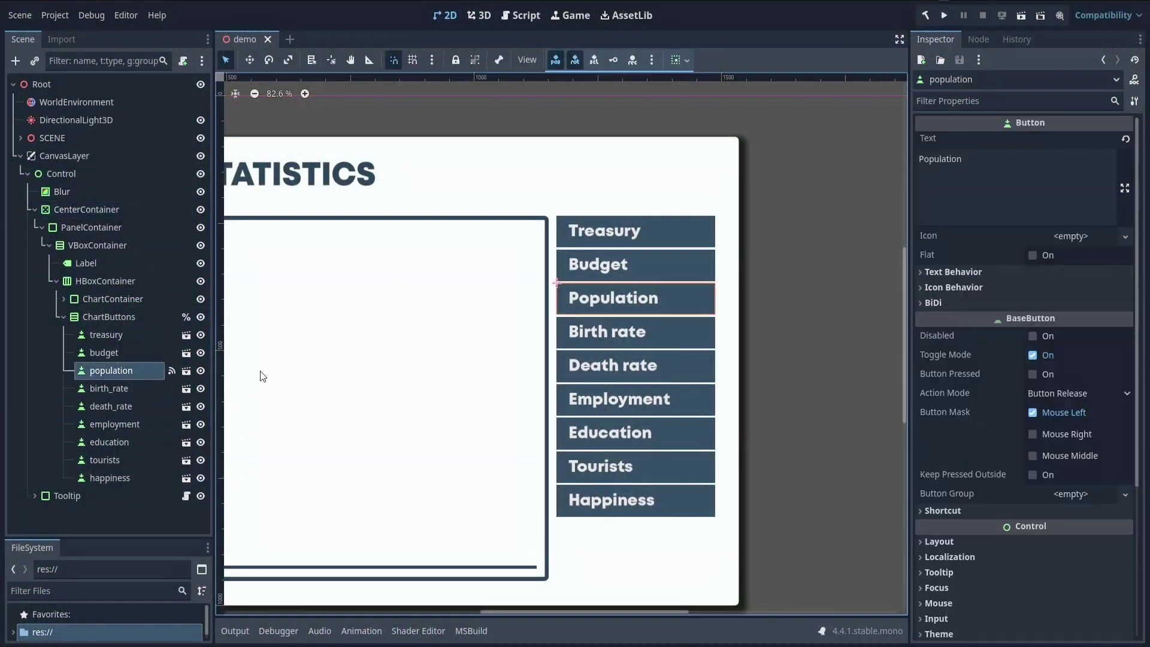
Step: Disconnect the toggle(true) and toggle(false) Tooltip connections from mouse_entered and mouse_exited
{"action": "left_click", "coordinate": [978, 39]}
{"action": "left_click", "coordinate": [990, 307]}
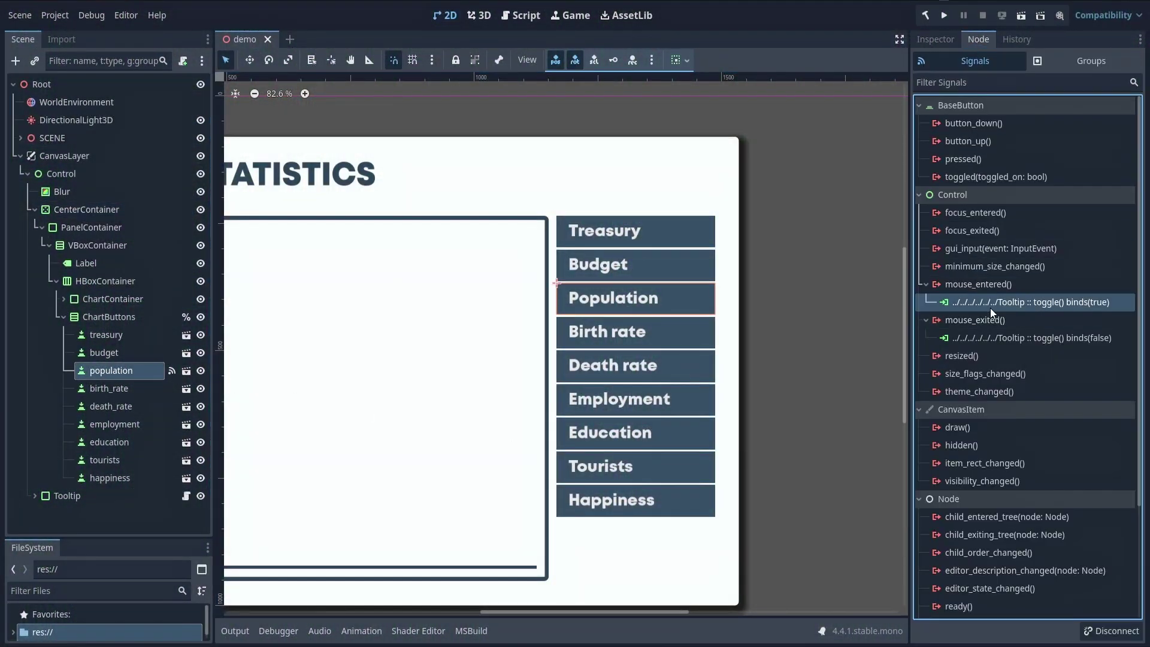
{"action": "right_click", "coordinate": [990, 308]}
{"action": "left_click", "coordinate": [1026, 349]}
{"action": "left_click", "coordinate": [993, 319]}
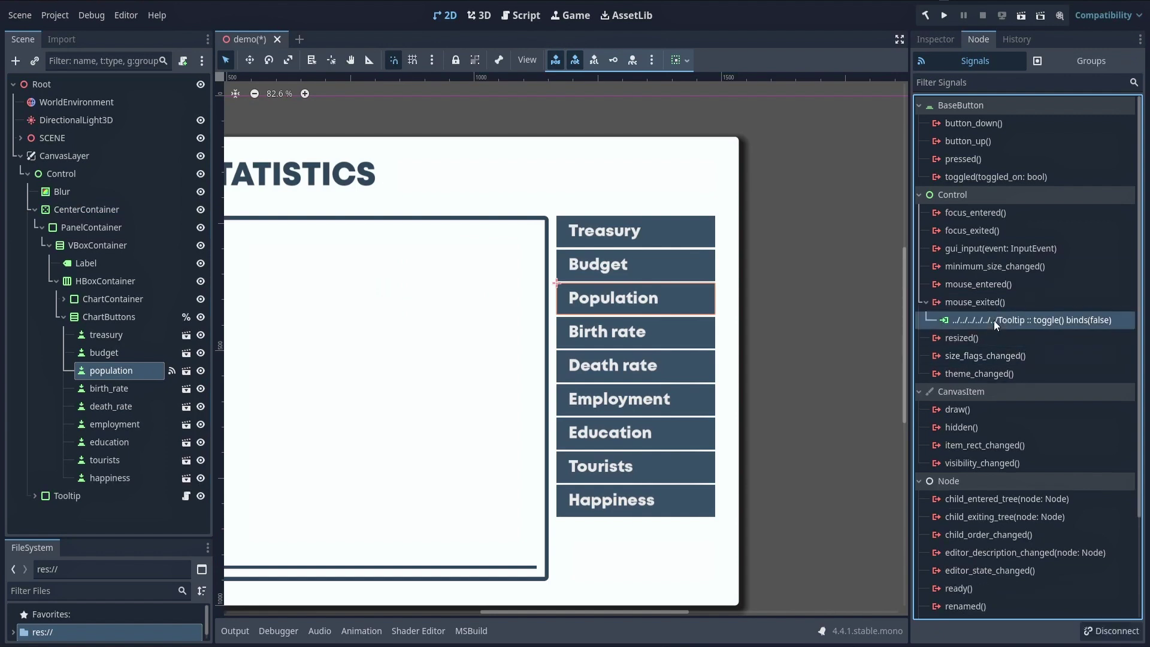
{"action": "right_click", "coordinate": [993, 320]}
{"action": "left_click", "coordinate": [1017, 360]}
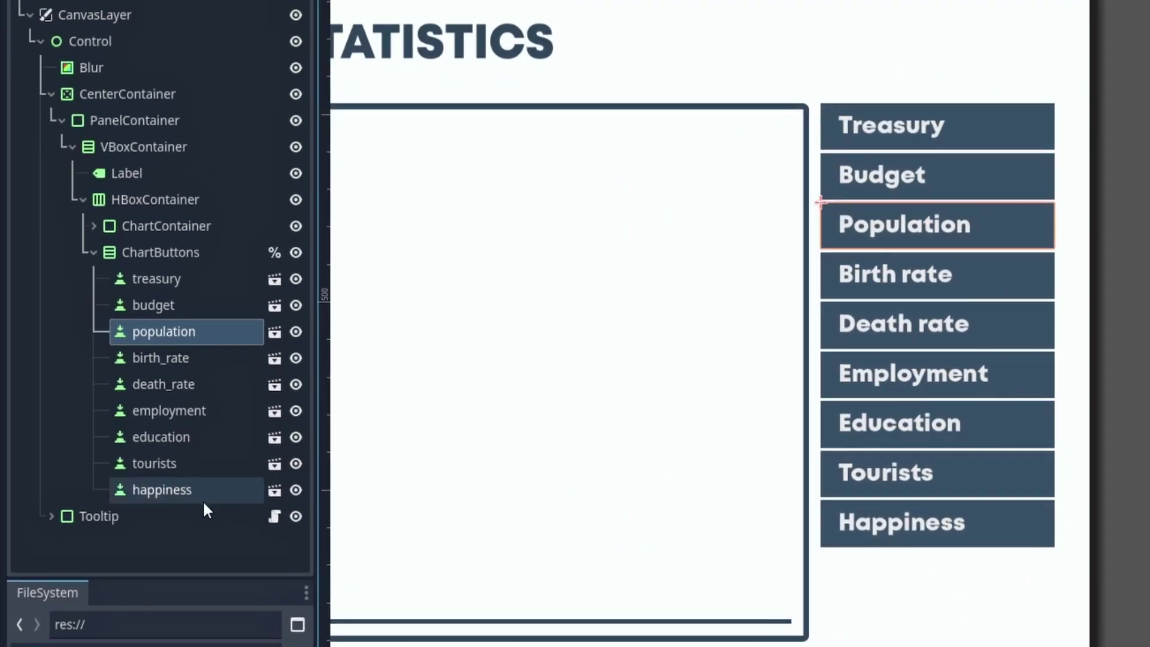
Step: Drag the Tooltip node under the population button, then select that button
{"action": "left_click_drag", "start_coordinate": [126, 525], "coordinate": [236, 331]}
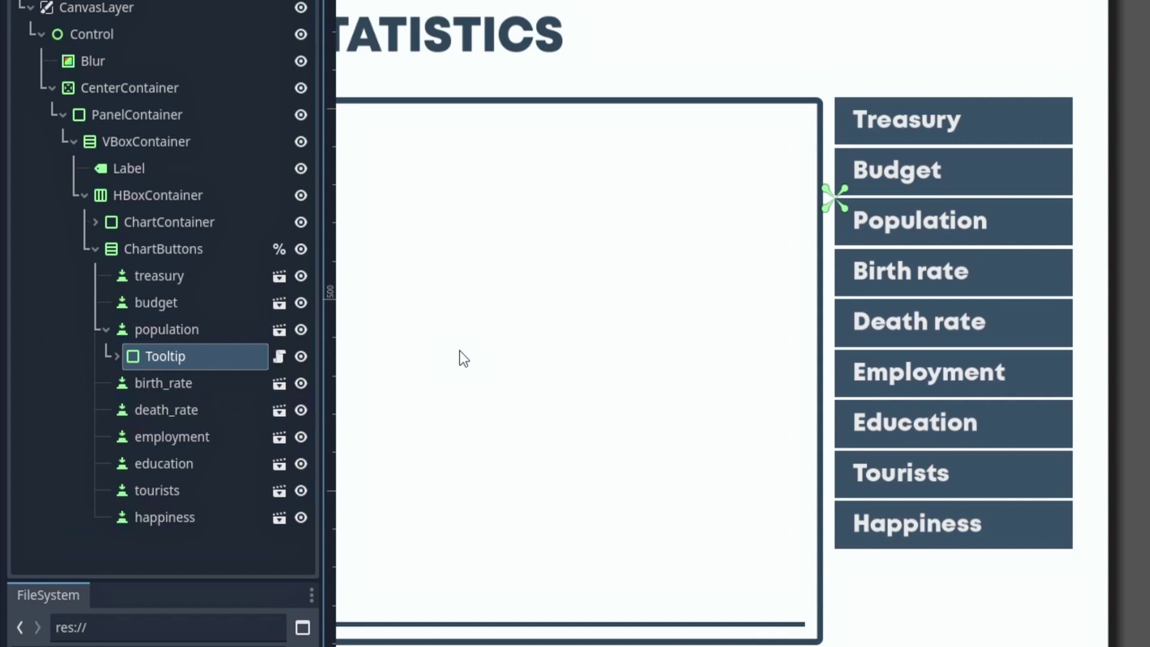
{"action": "left_click", "coordinate": [213, 330]}
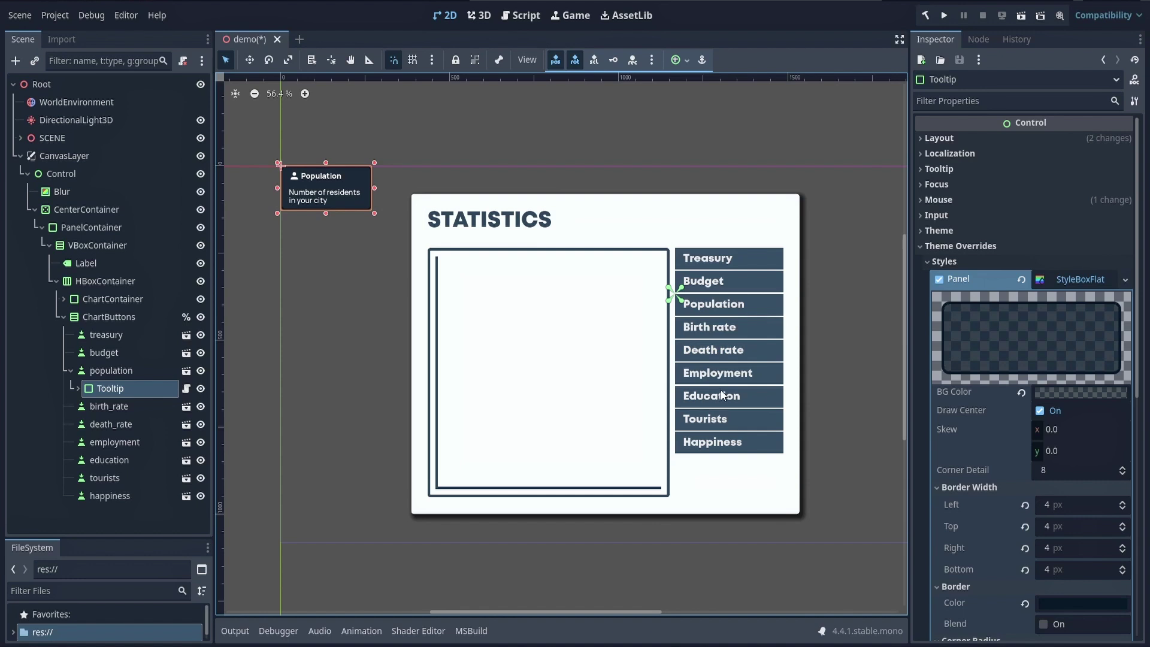
Step: Enable Top Level in the Tooltip's CanvasItem Visibility properties
{"action": "left_click", "coordinate": [964, 247]}
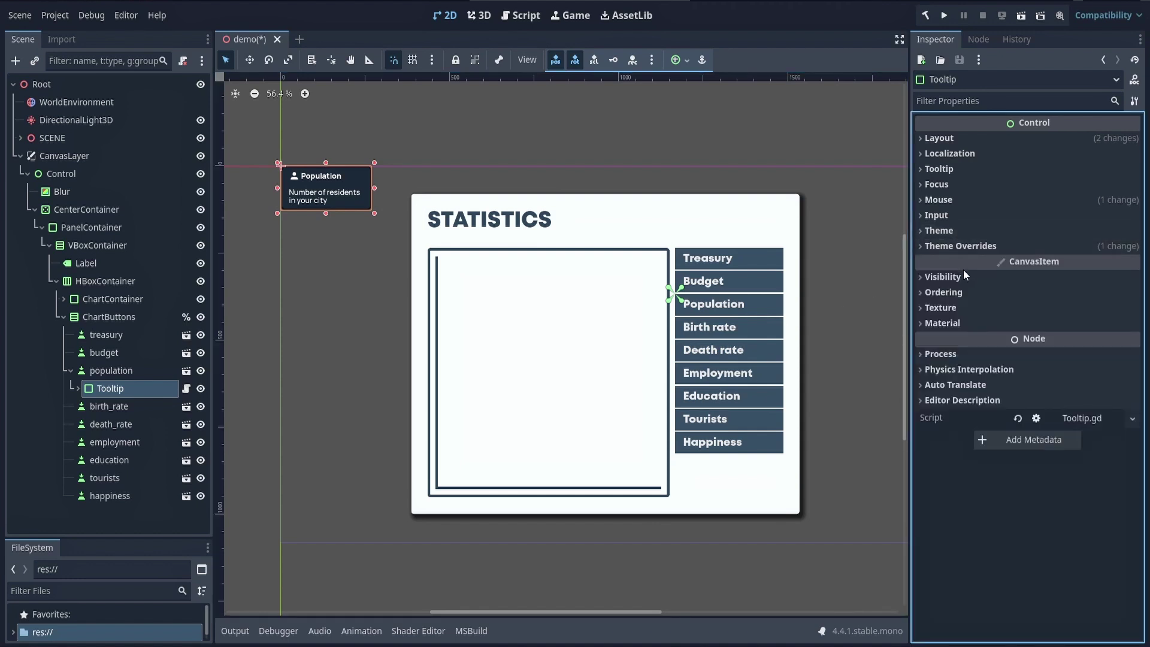
{"action": "left_click", "coordinate": [964, 275]}
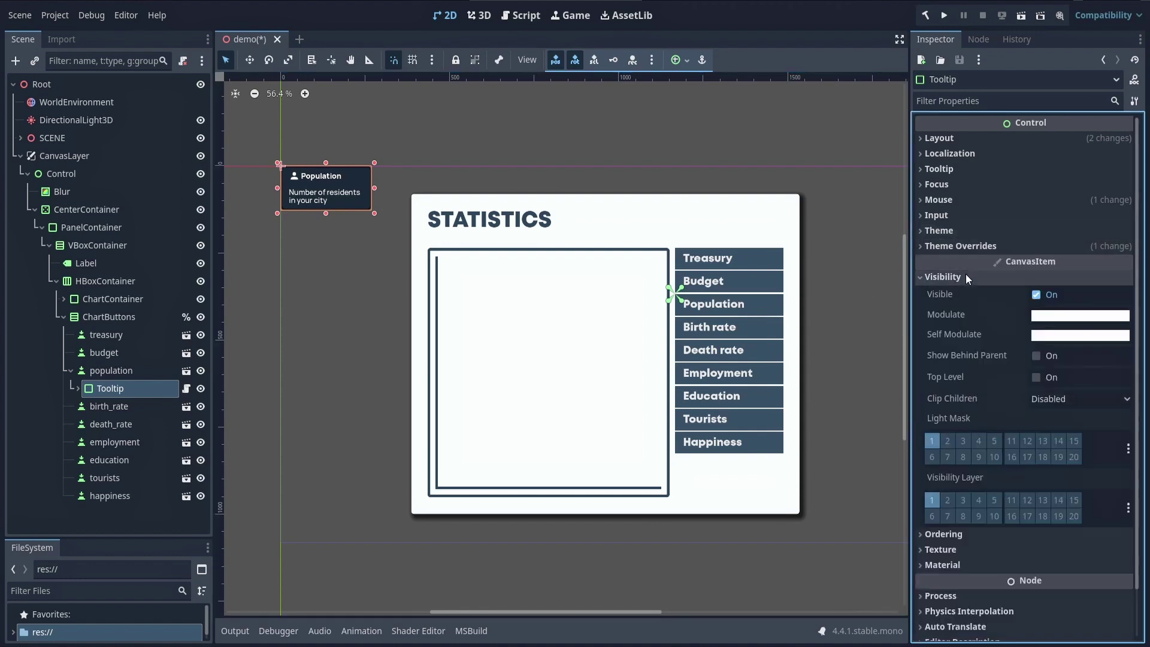
{"action": "left_click", "coordinate": [1035, 378]}
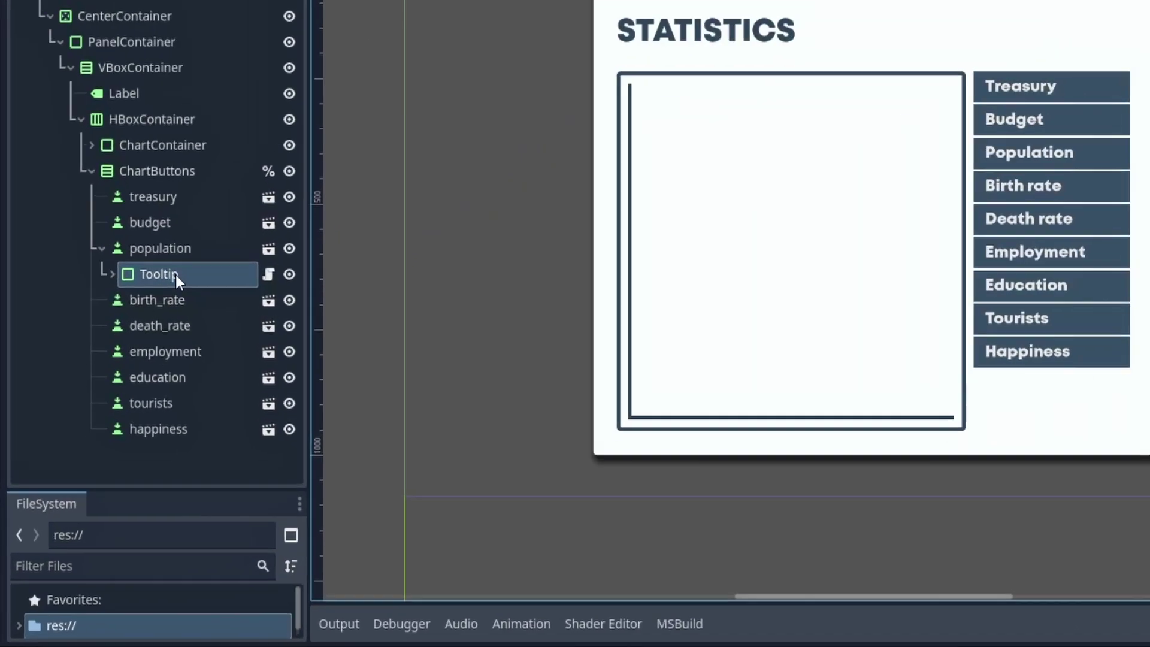
Step: Save the Tooltip branch as its own scene, tooltip.tscn
{"action": "right_click", "coordinate": [140, 392]}
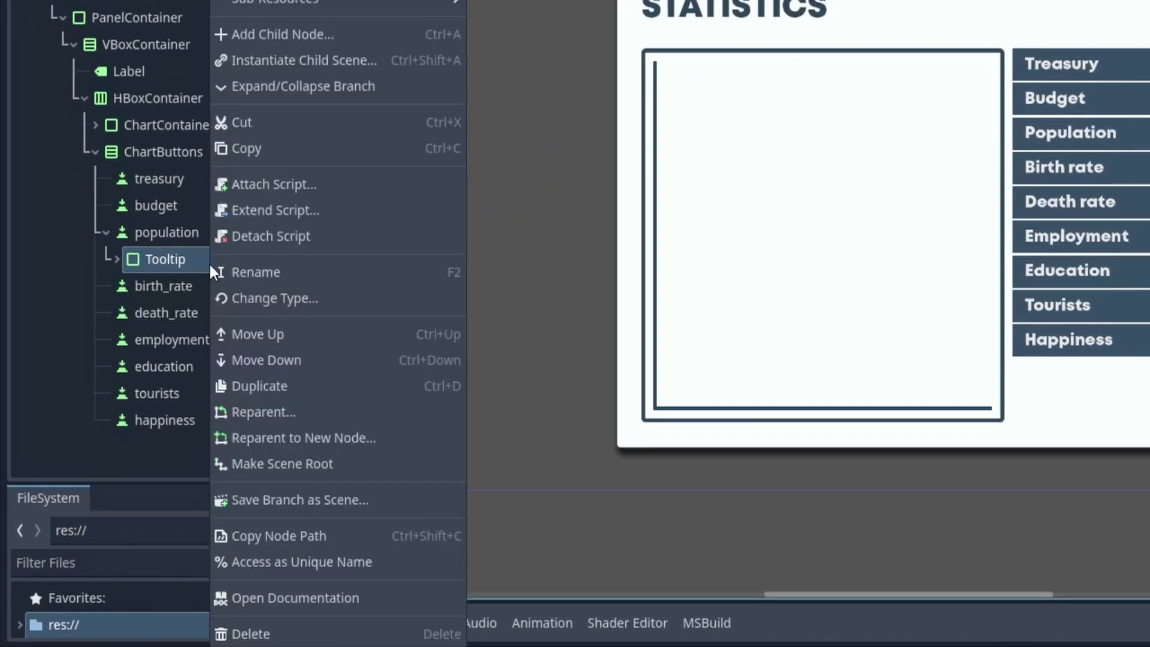
{"action": "left_click", "coordinate": [365, 501]}
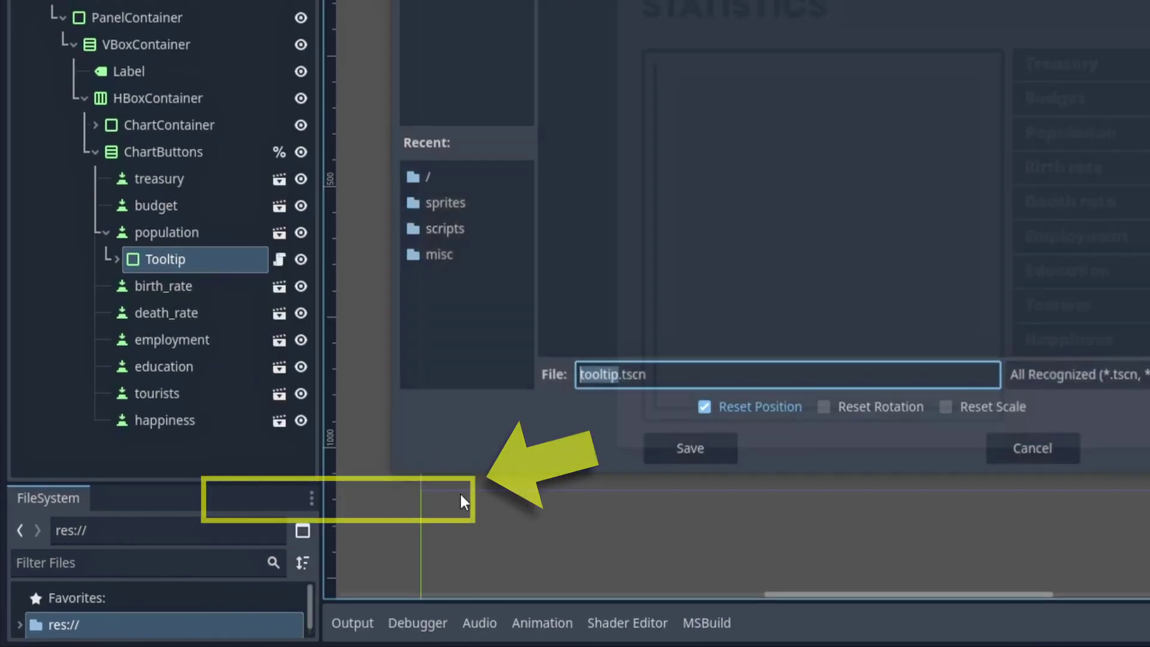
{"action": "left_click", "coordinate": [683, 455]}
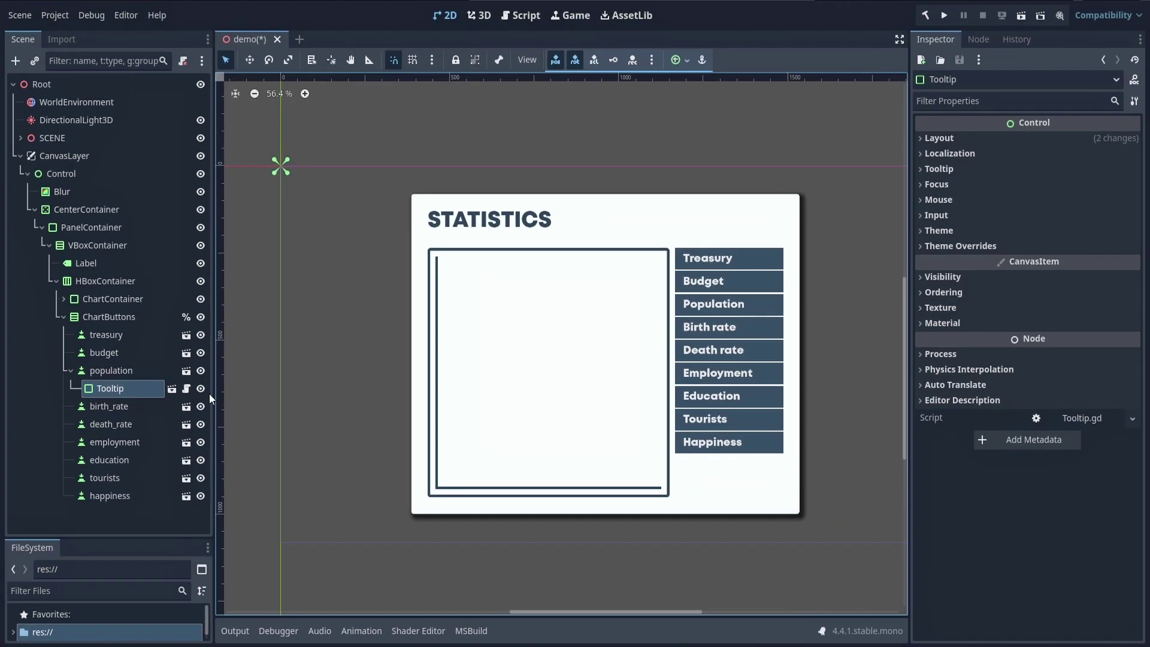
Step: Attach a new script to population, created at res://scripts/TooltipInteract.gd
{"action": "left_click", "coordinate": [198, 232]}
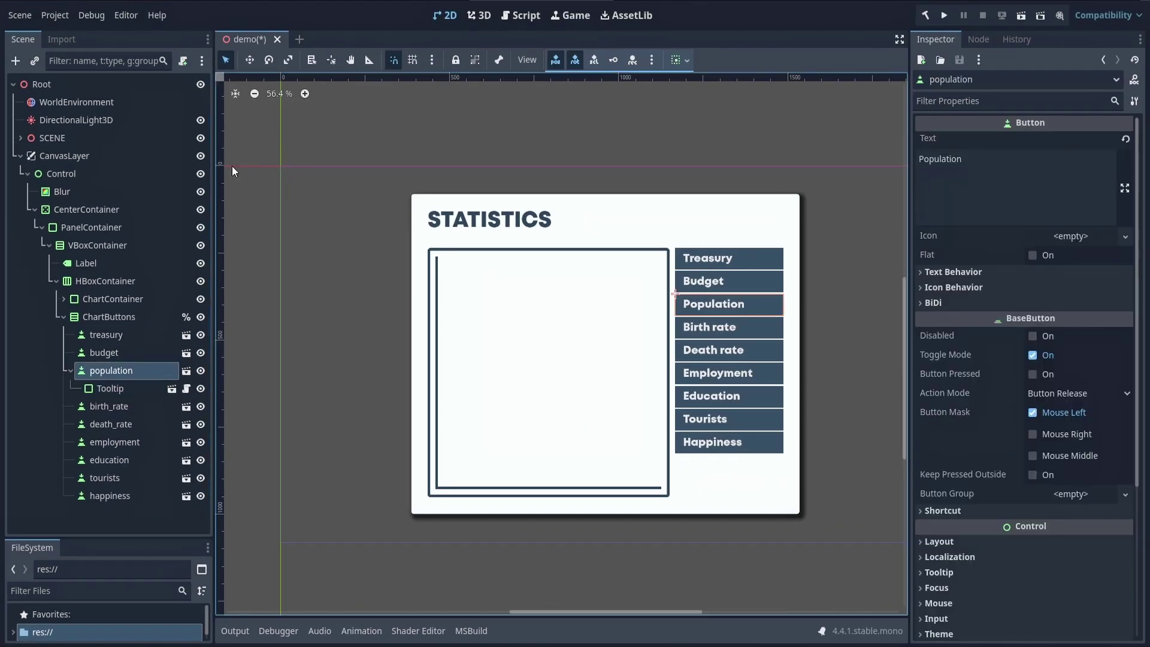
{"action": "left_click", "coordinate": [183, 61]}
{"action": "key", "text": "BackSpace"}
{"action": "key", "text": "BackSpace"}
{"action": "key", "text": "BackSpace"}
{"action": "key", "text": "BackSpace"}
{"action": "key", "text": "BackSpace"}
{"action": "key", "text": "BackSpace"}
{"action": "type", "text": "ripts"}
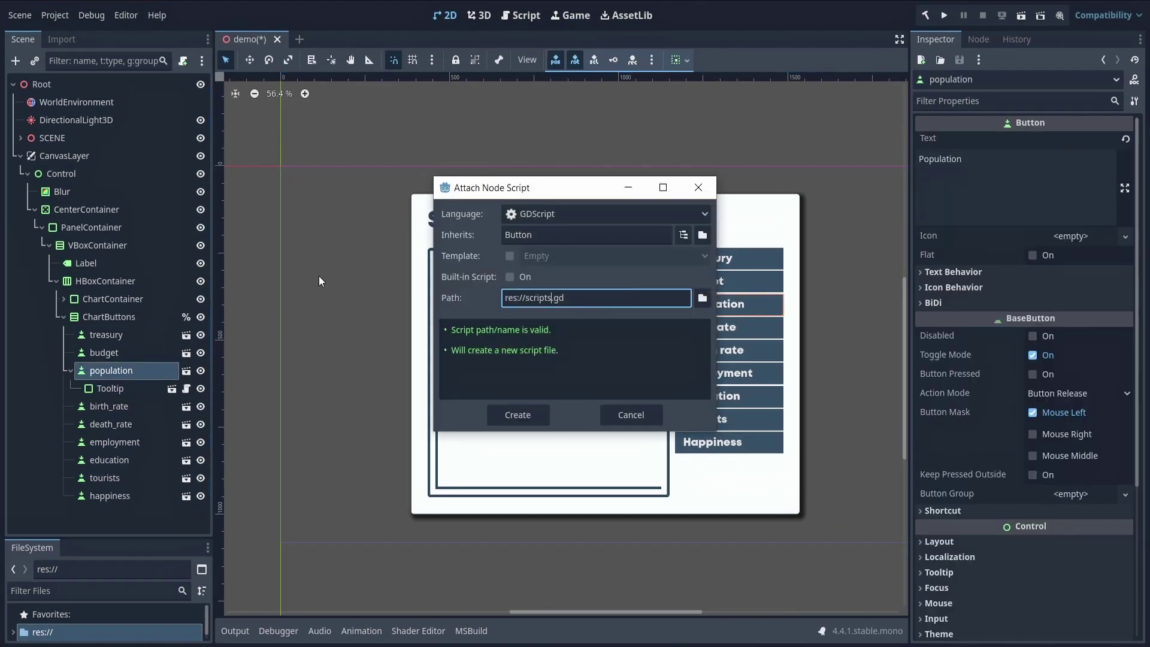
{"action": "type", "text": "/TooltipInteract"}
{"action": "left_click", "coordinate": [519, 420]}
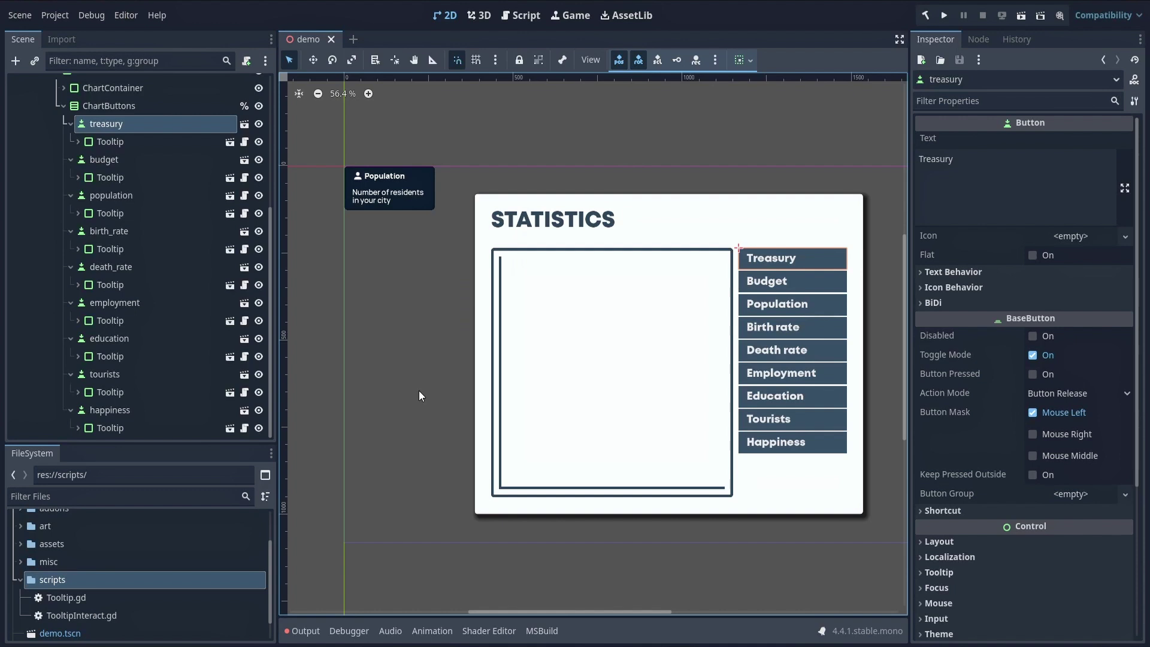
Step: Attach TooltipInteract.gd to the treasury, birth_rate, death_rate, education and happiness buttons
{"action": "left_click_drag", "start_coordinate": [78, 615], "coordinate": [136, 124]}
{"action": "left_click_drag", "start_coordinate": [79, 628], "coordinate": [164, 266]}
{"action": "left_click_drag", "start_coordinate": [89, 605], "coordinate": [161, 339]}
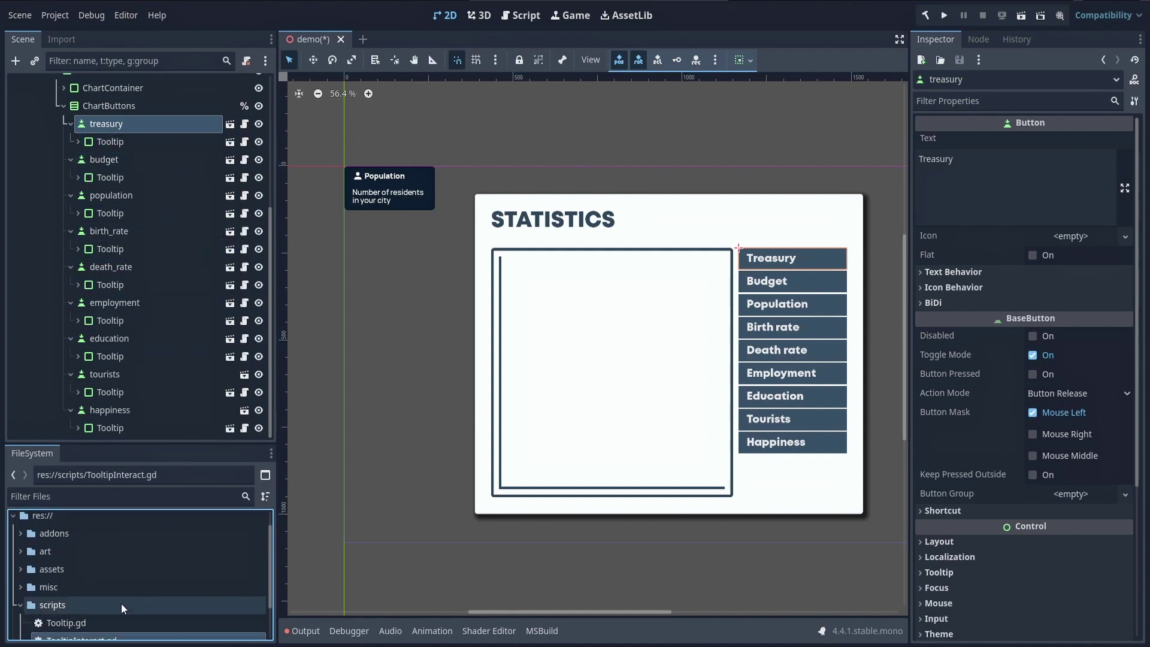
{"action": "left_click_drag", "start_coordinate": [95, 617], "coordinate": [152, 413]}
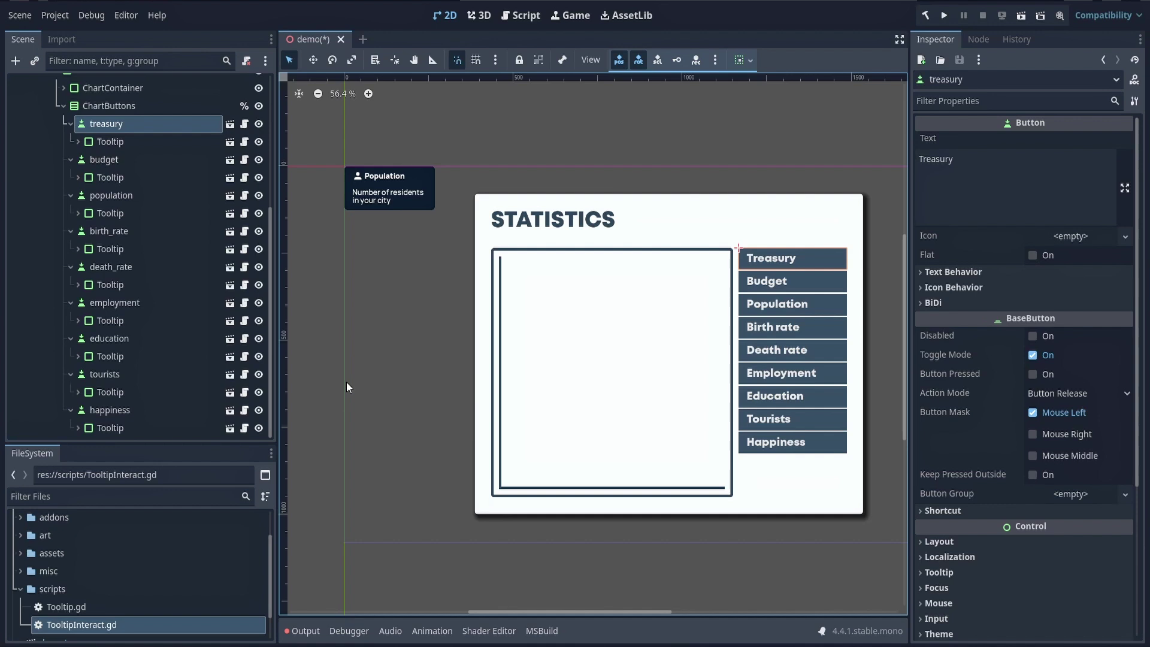